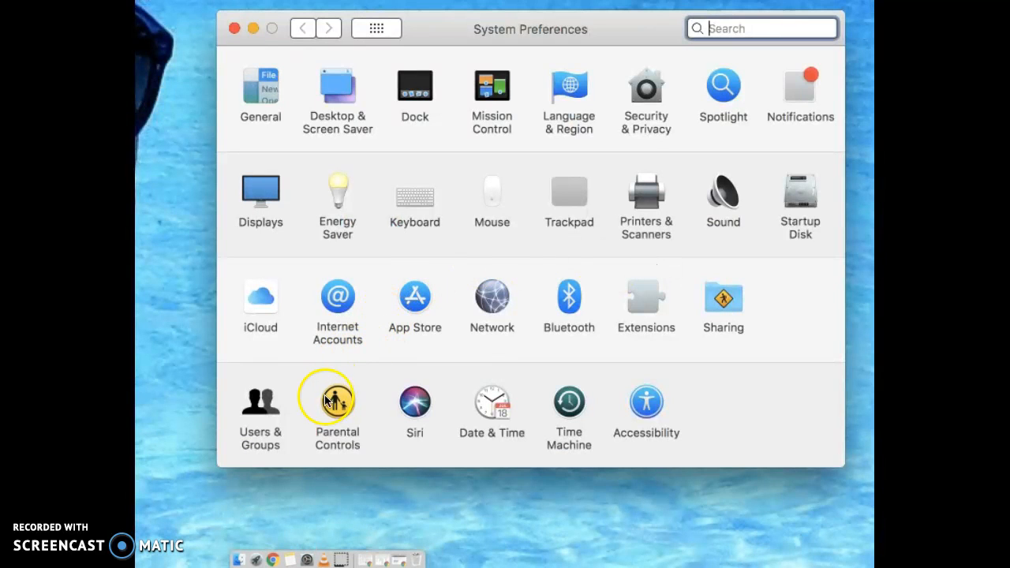
- Open the Parental Controls pane from the bottom row of System Preferences
click(336, 403)
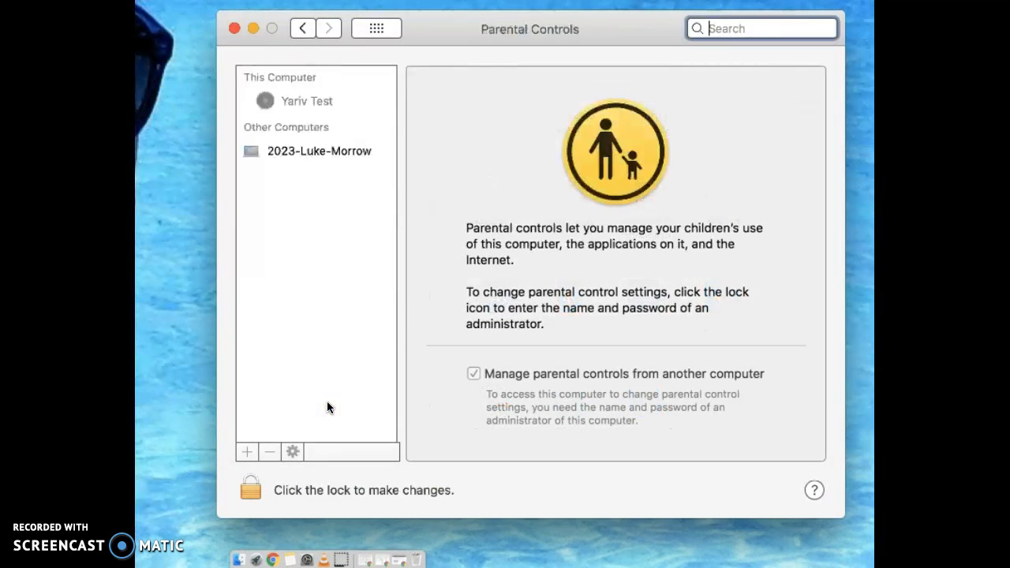
- Unlock the Parental Controls pane by entering the administrator password
click(320, 100)
click(315, 157)
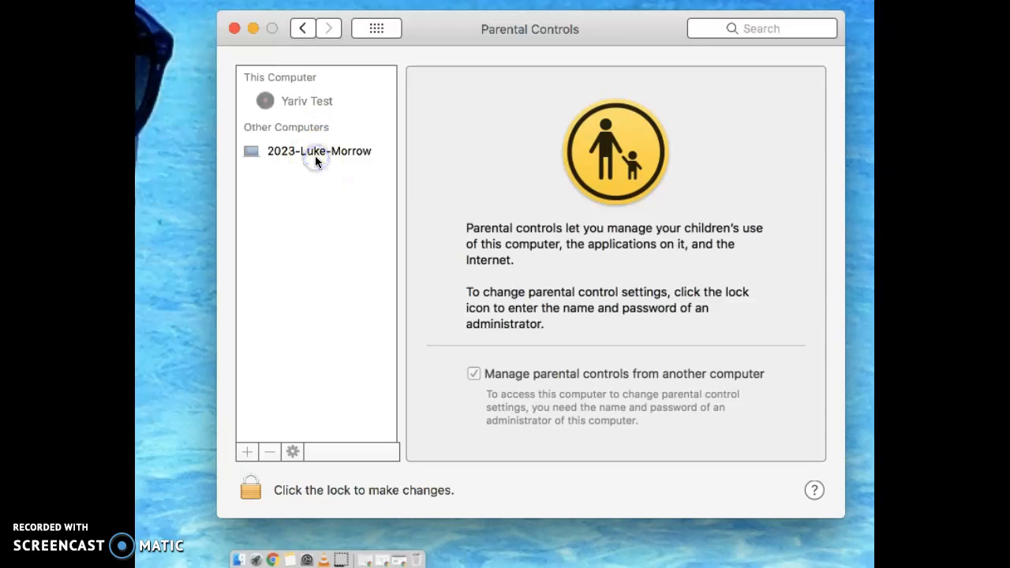
click(256, 487)
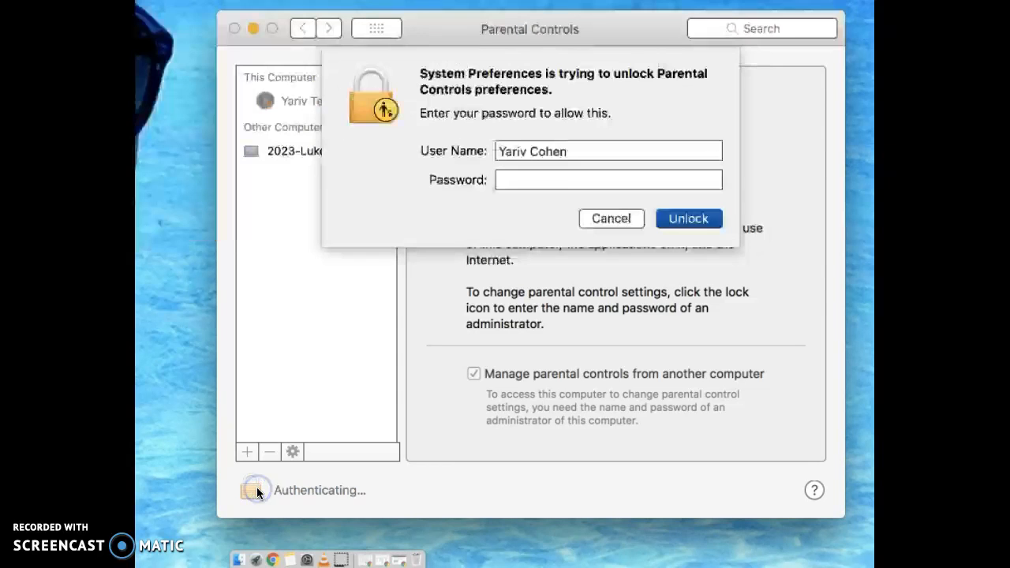
text(•••••••••)
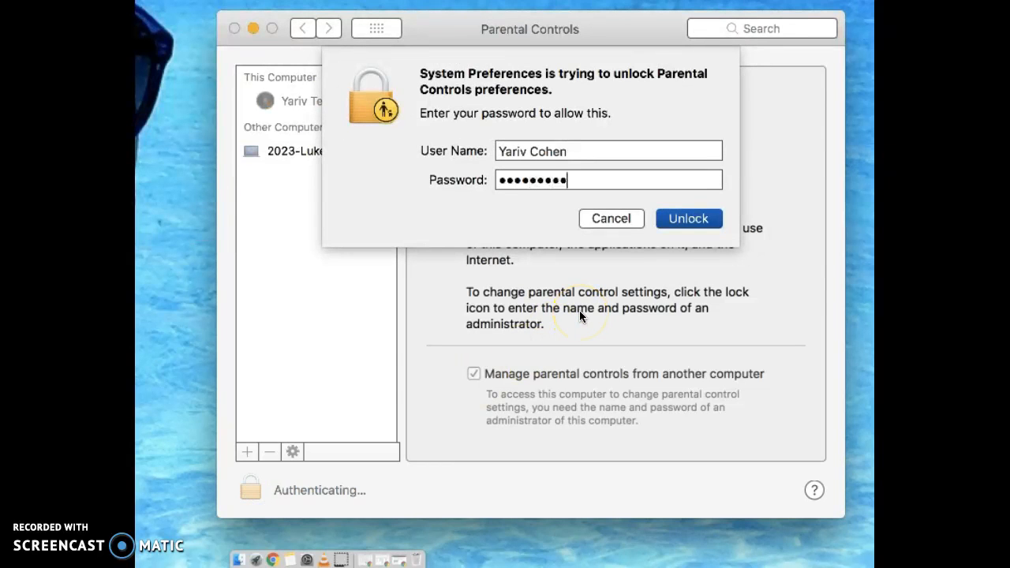
key(Return)
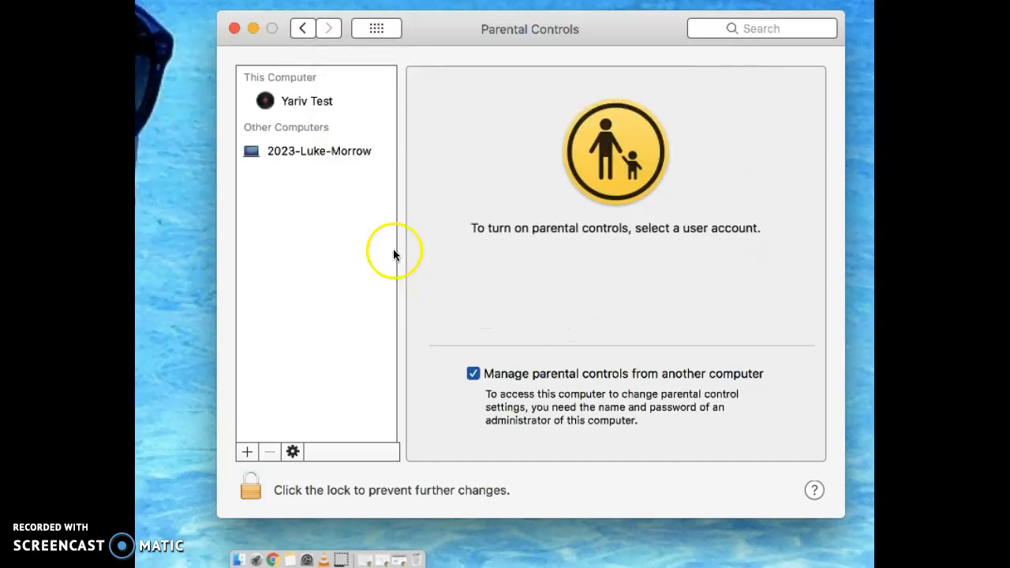
- Select the local user under This Computer and disallow joining Game Center multiplayer games
click(317, 154)
click(587, 245)
click(290, 100)
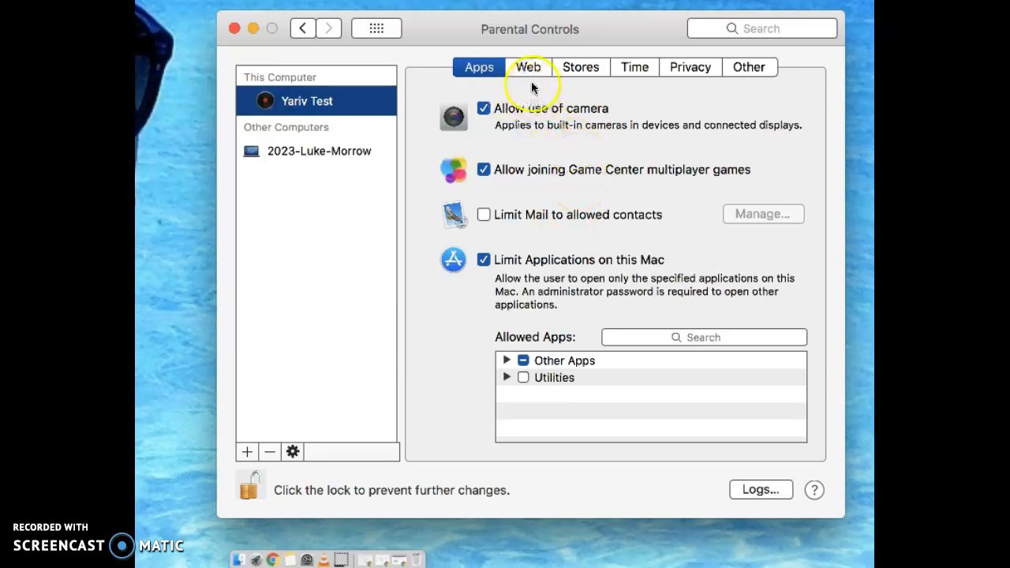
click(488, 169)
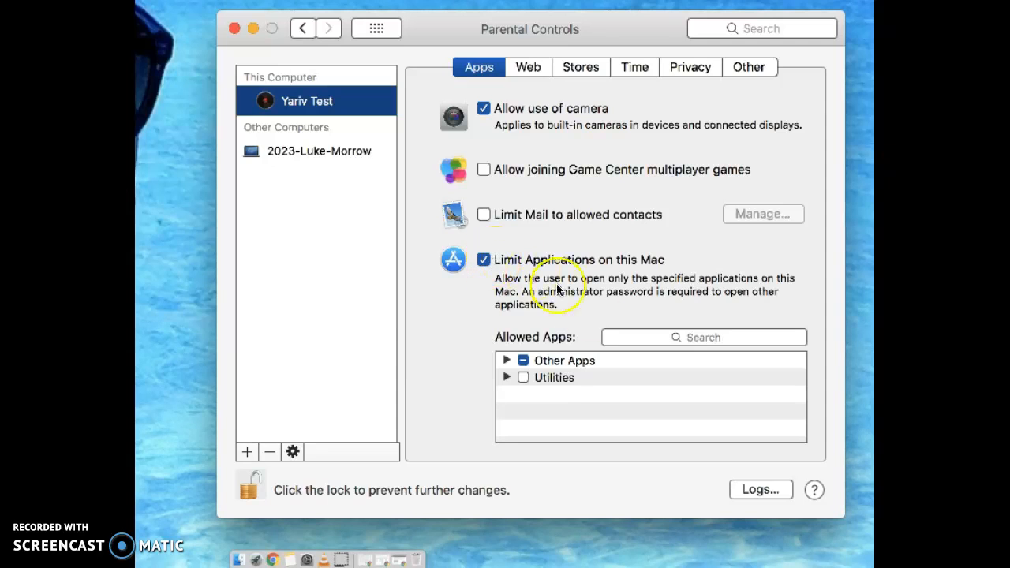
- Expand Other Apps in Allowed Apps and toggle Chrome off and back on
click(506, 360)
scroll(600, 400, down, 5)
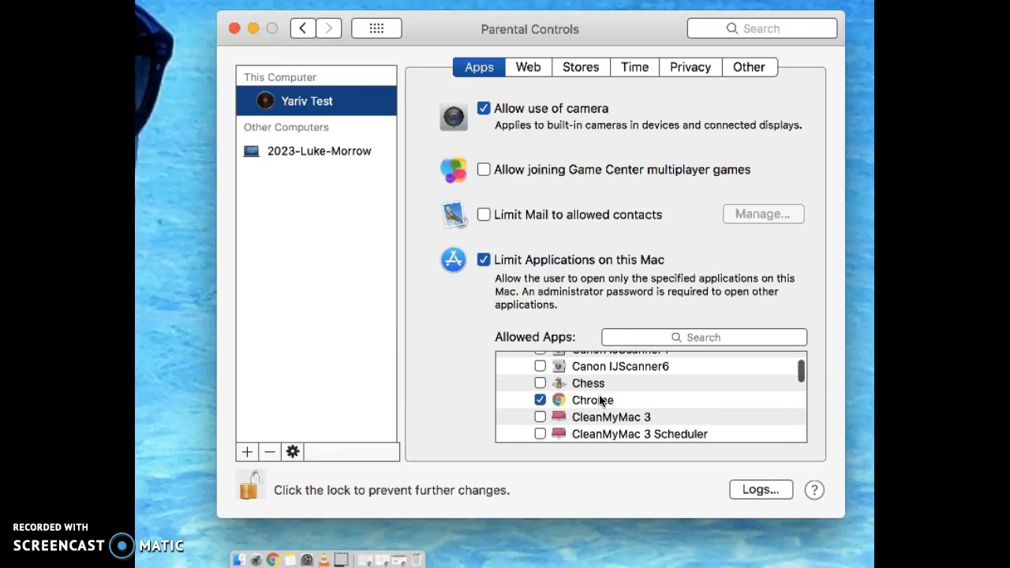
click(539, 400)
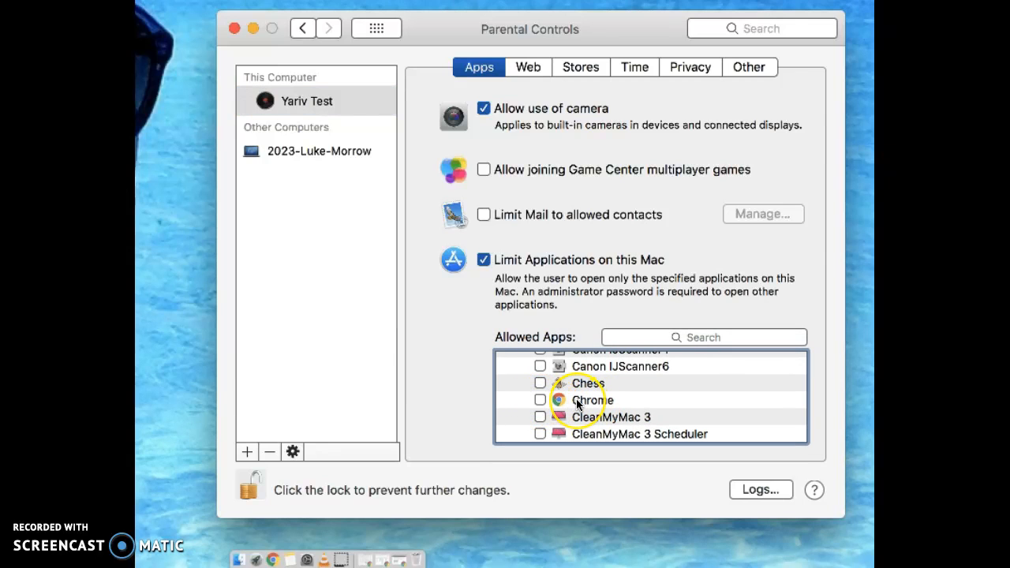
scroll(575, 398, down, 3)
scroll(576, 399, up, 3)
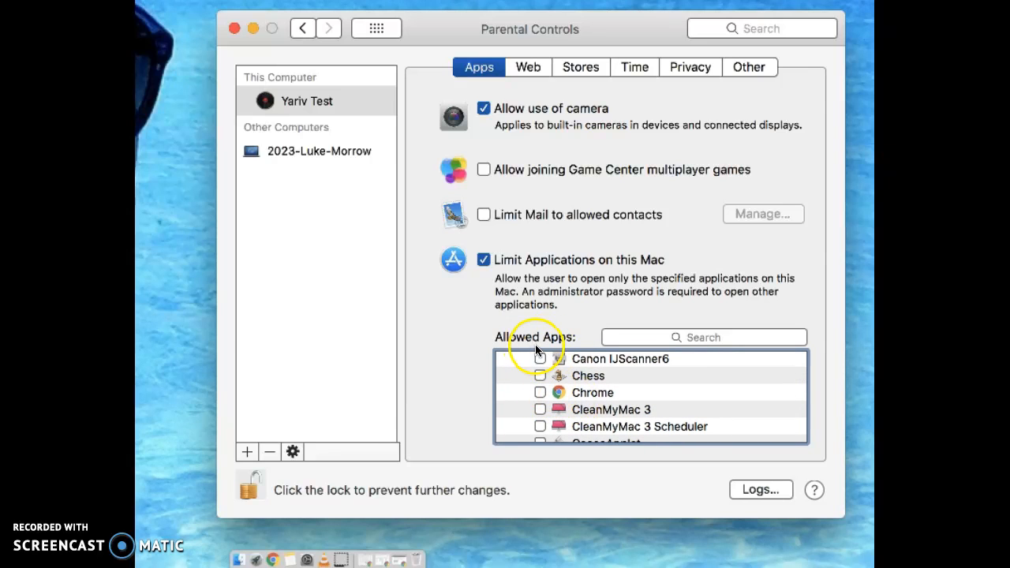
click(540, 392)
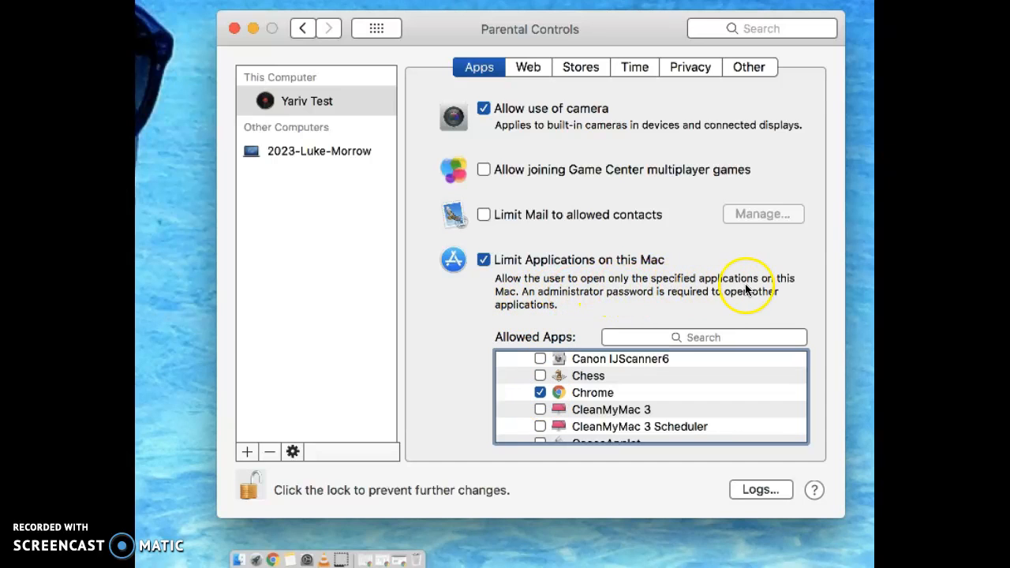
- Toggle Contacts and Dictionary off and back on, leaving both allowed
scroll(586, 388, down, 4)
scroll(586, 394, down, 2)
click(541, 393)
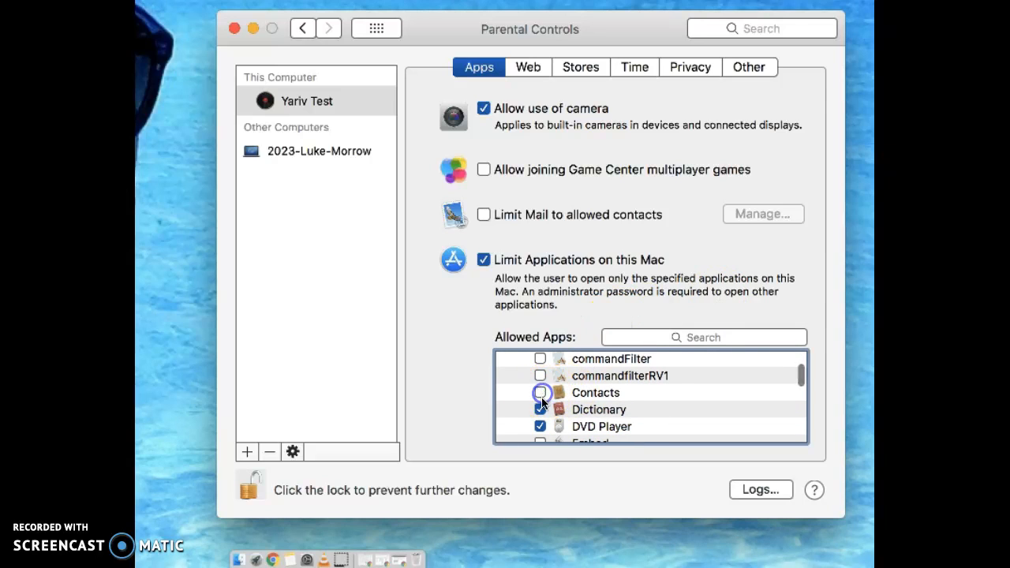
click(540, 410)
click(540, 410)
click(541, 395)
scroll(575, 395, up, 5)
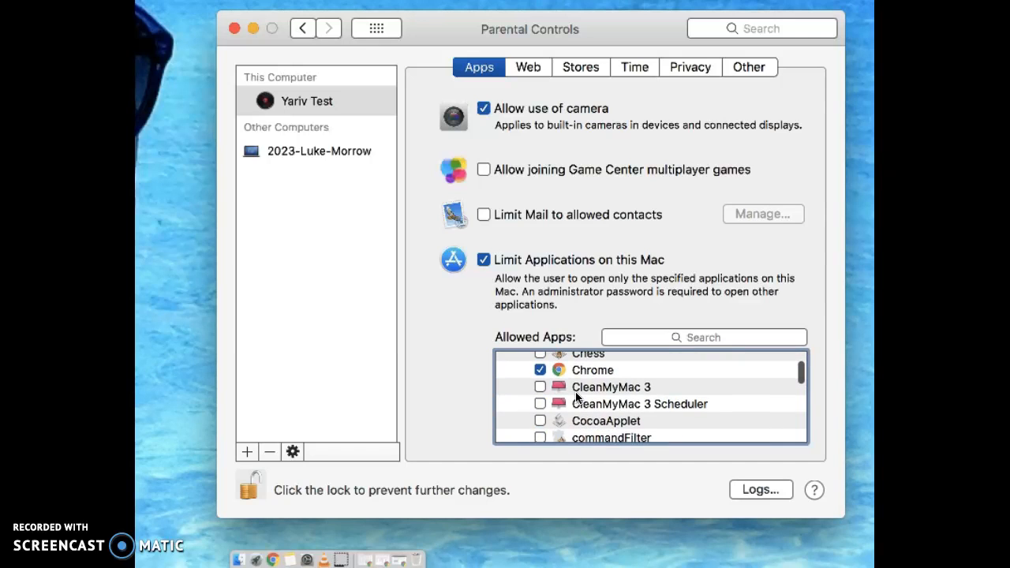
scroll(576, 397, up, 6)
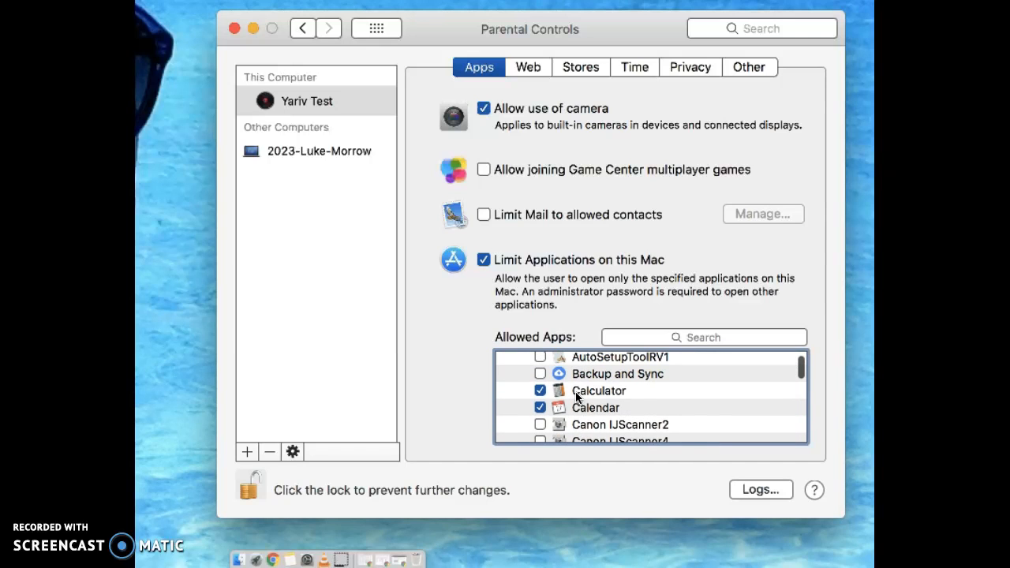
scroll(576, 397, up, 2)
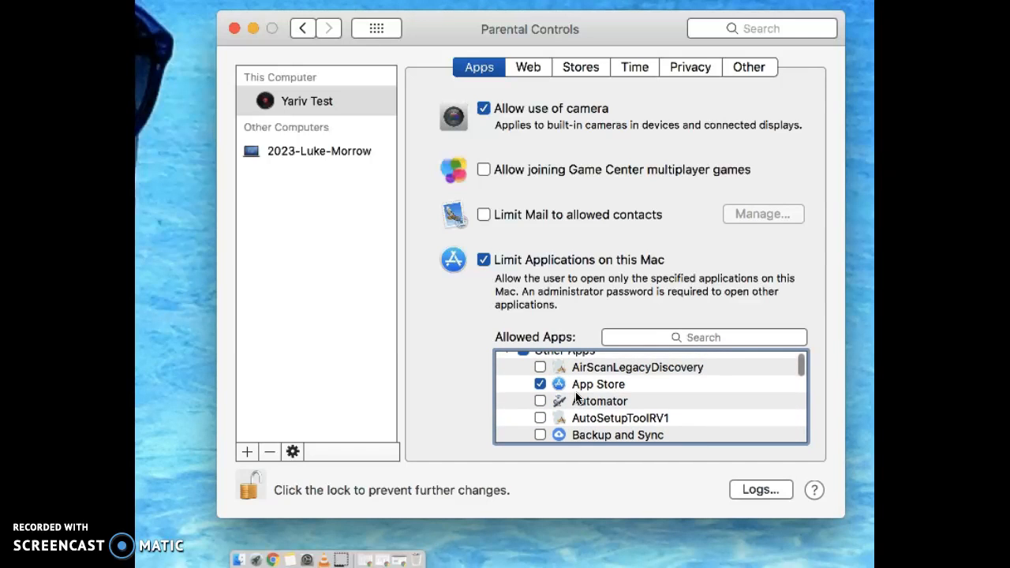
scroll(577, 397, up, 1)
scroll(576, 396, down, 3)
- Tick FaceTime and GarageBand in the Allowed Apps list
scroll(576, 397, down, 2)
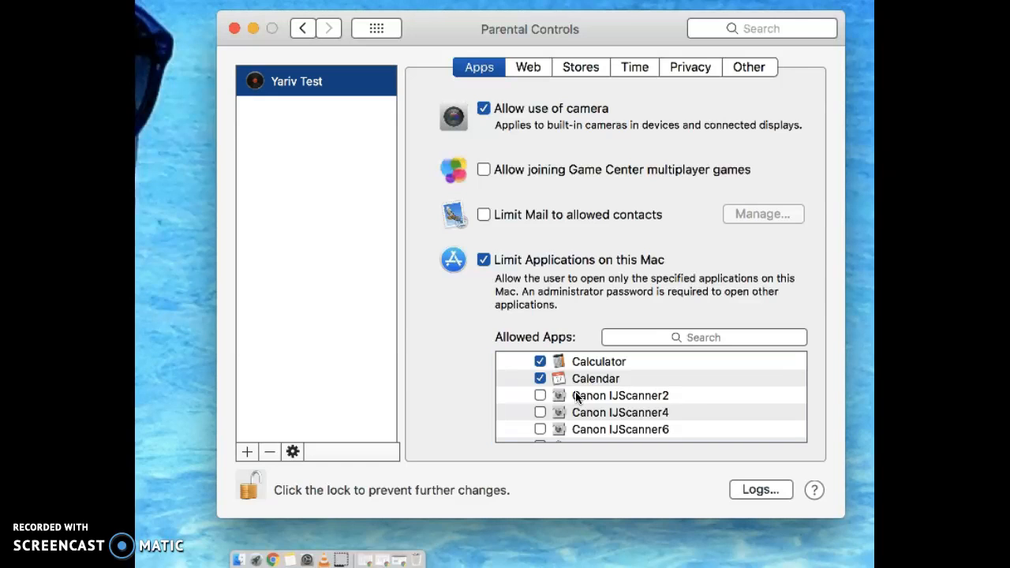
scroll(575, 391, down, 6)
scroll(576, 396, down, 5)
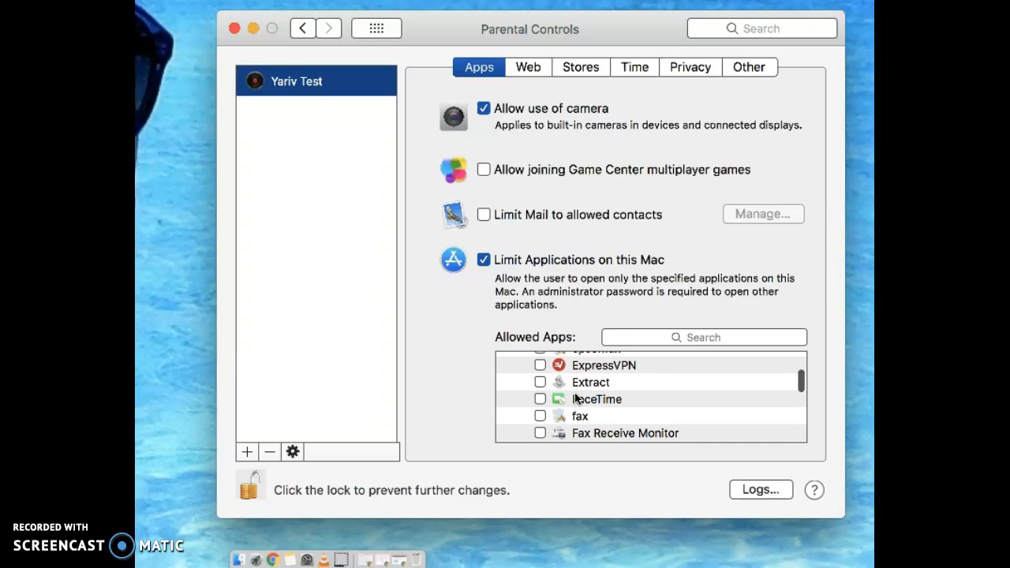
click(539, 399)
scroll(600, 402, down, 3)
scroll(600, 401, down, 3)
scroll(542, 397, down, 2)
click(540, 371)
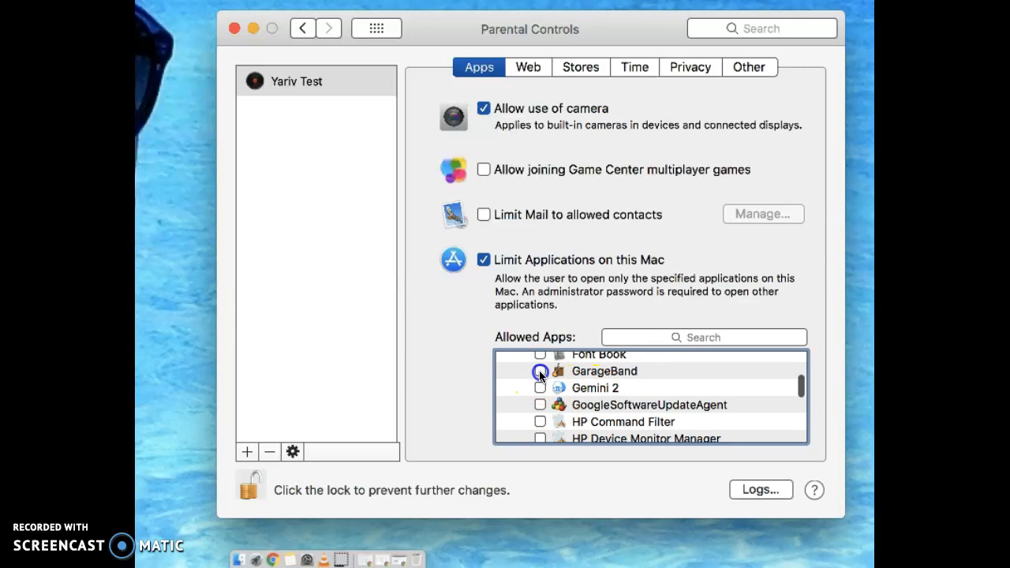
scroll(540, 386, down, 2)
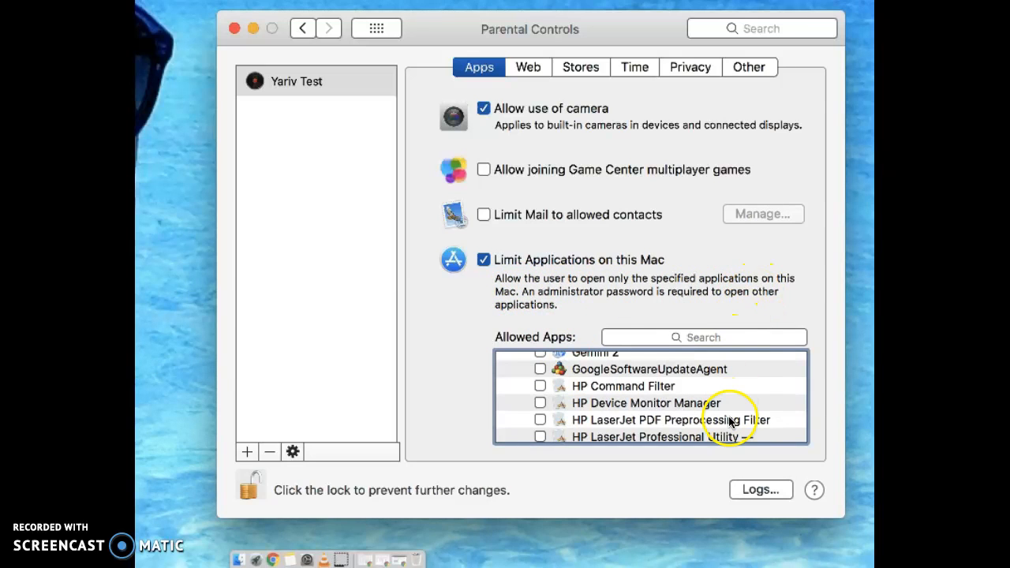
- On the Web tab, limit access to adult websites and open the Customize website lists
click(530, 70)
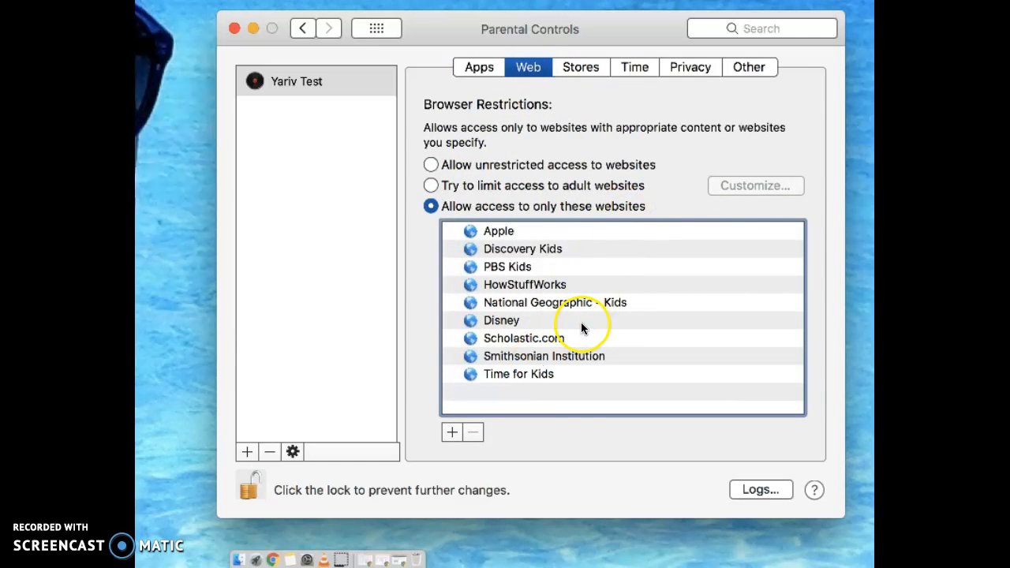
click(526, 187)
click(747, 190)
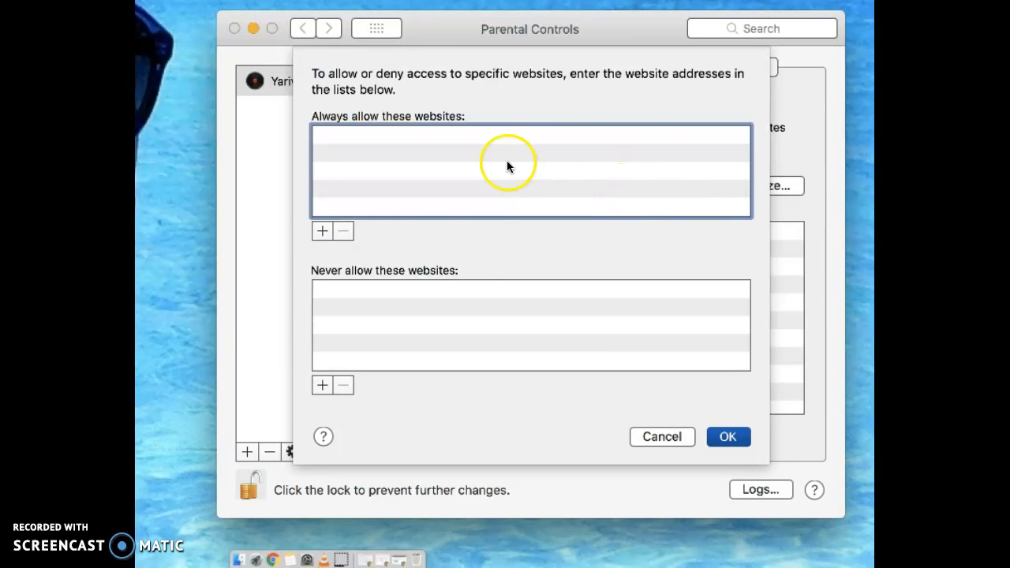
- Add the web address copied from Chrome to 'Never allow these websites', confirm, and go to Stores
click(274, 560)
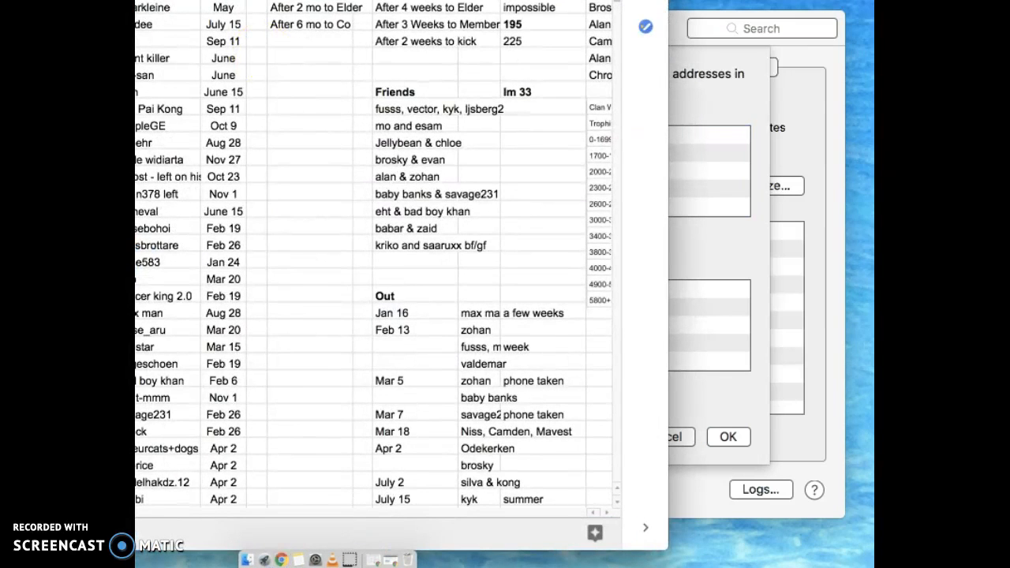
click(712, 111)
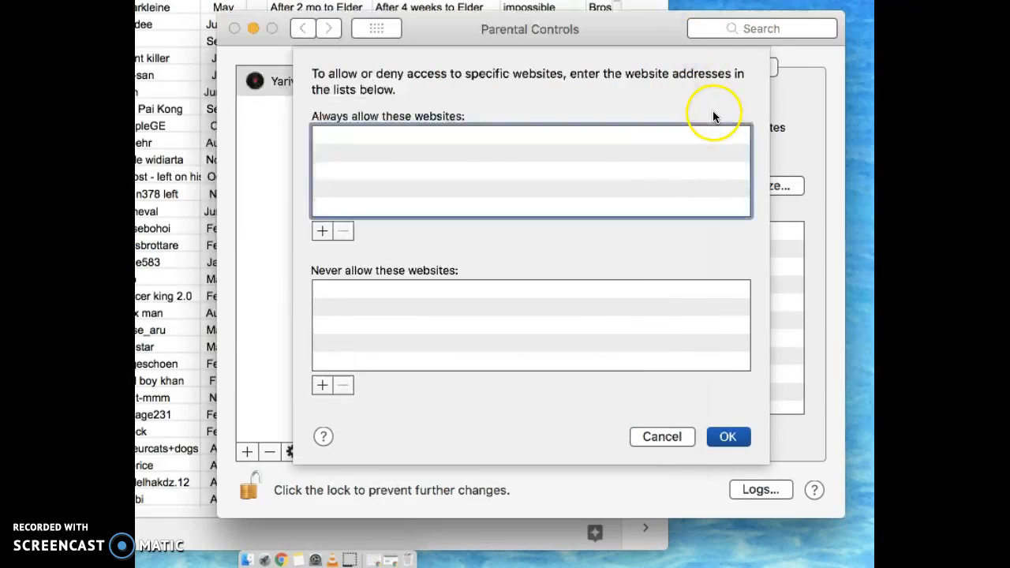
click(323, 384)
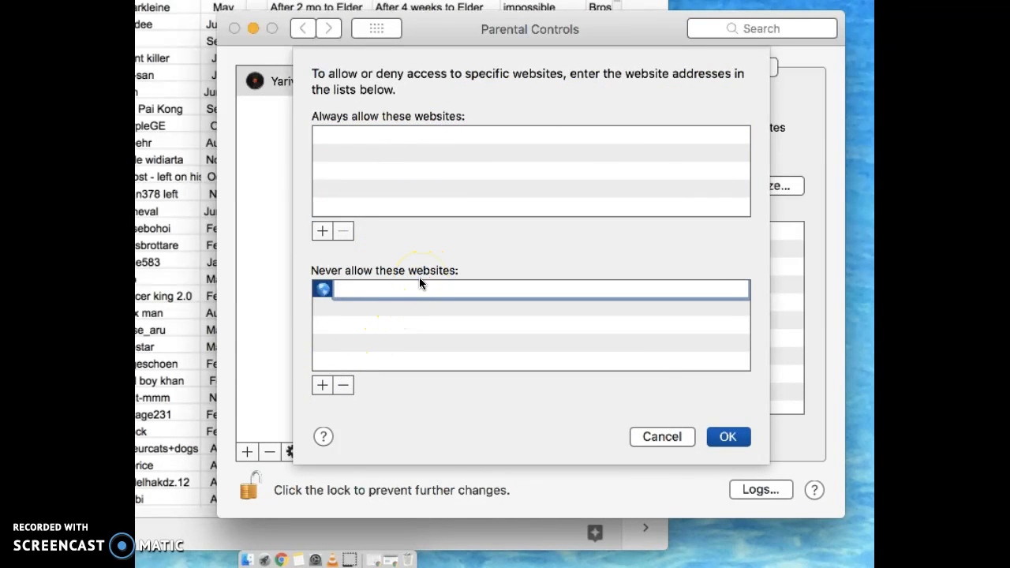
key(super+v)
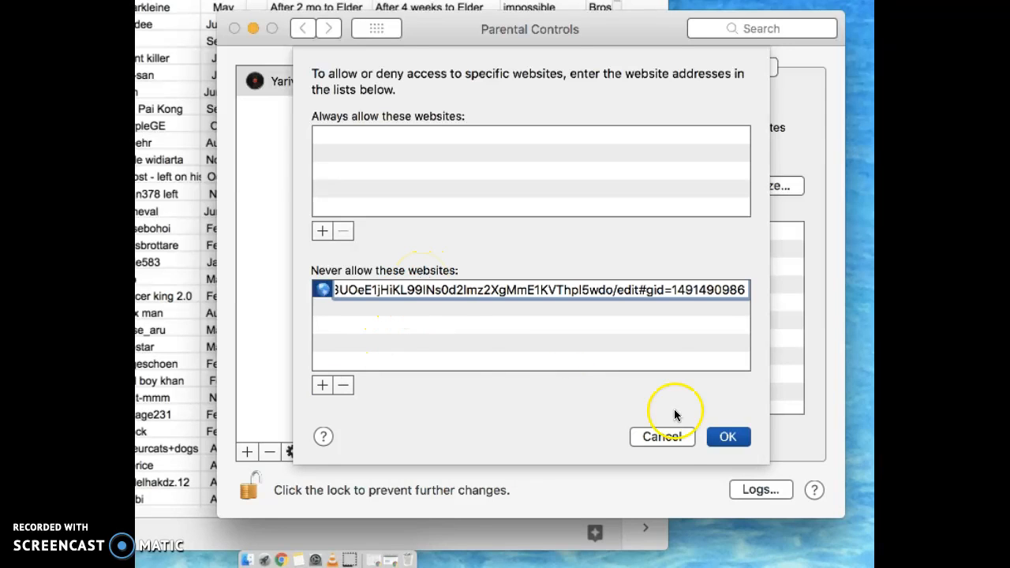
click(725, 434)
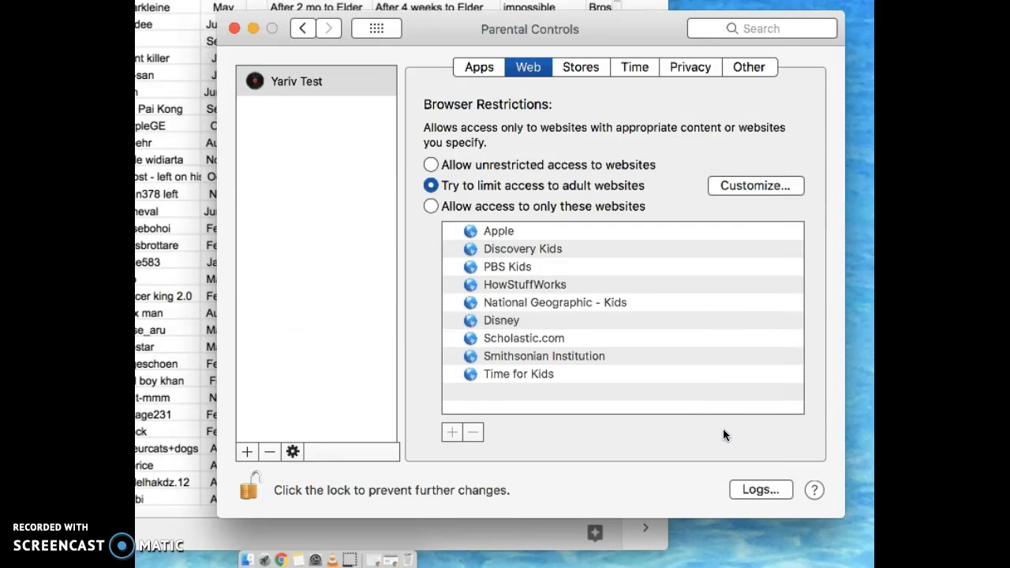
click(584, 68)
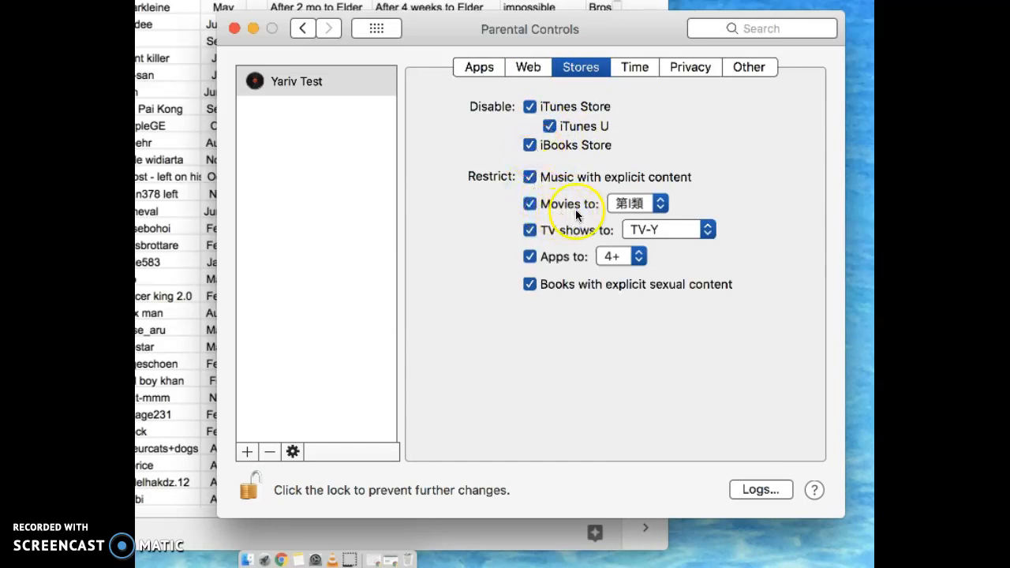
- Switch Parental Controls to the Time limits settings
click(636, 70)
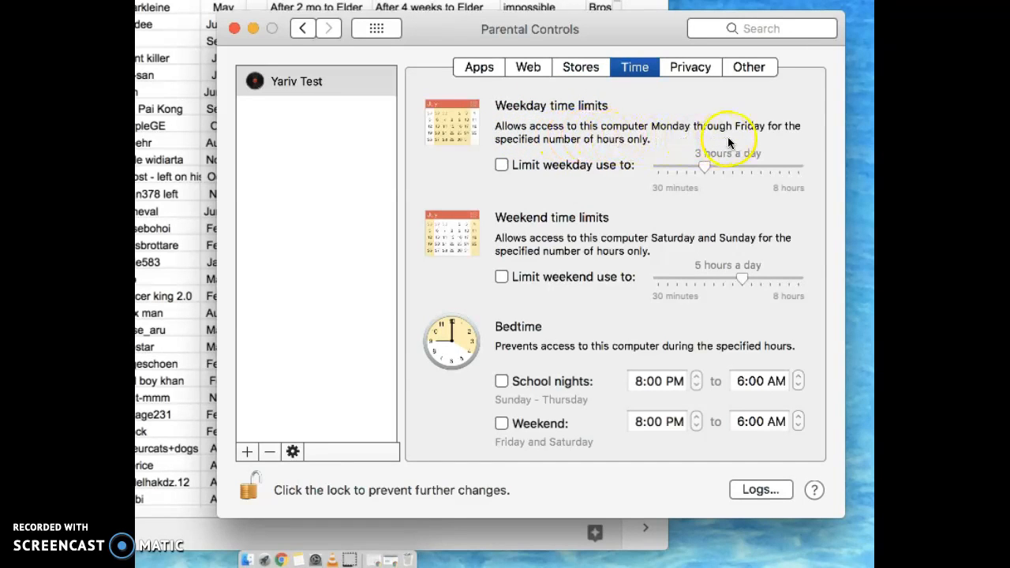
- Leave 'Limit weekday use to' unchecked and set 'Limit weekend use to' to 2 hours a day
click(501, 165)
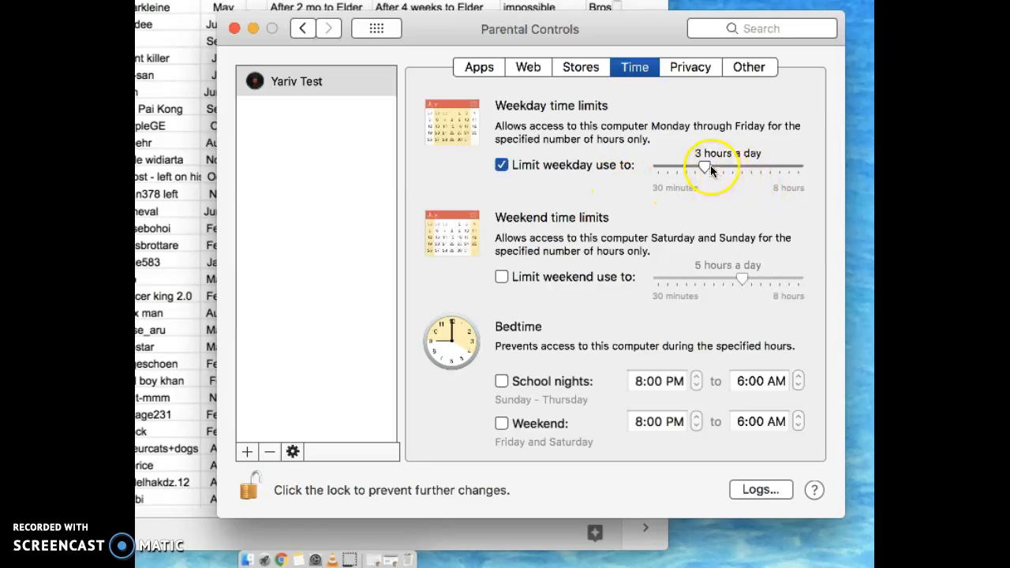
click(501, 166)
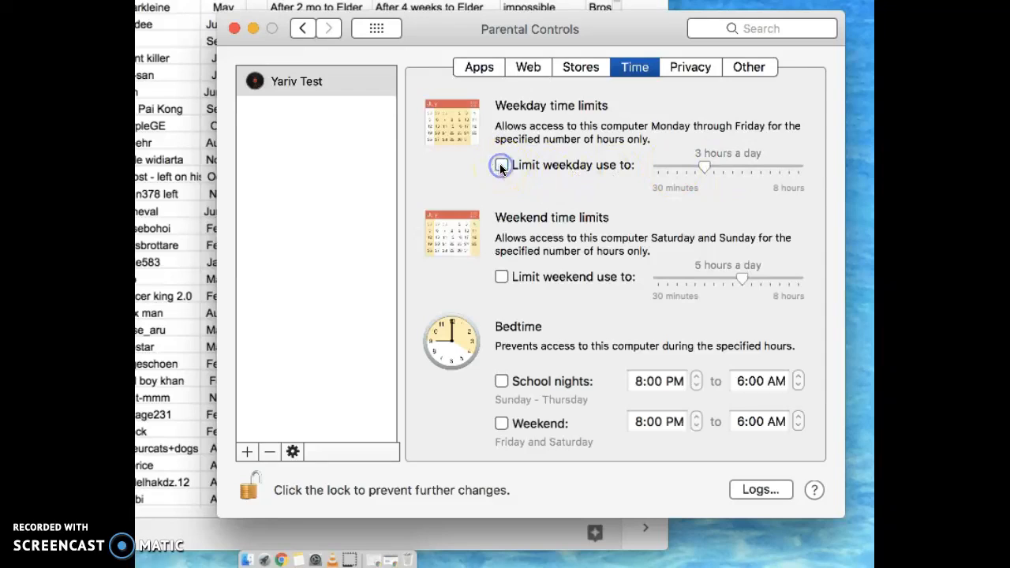
click(500, 278)
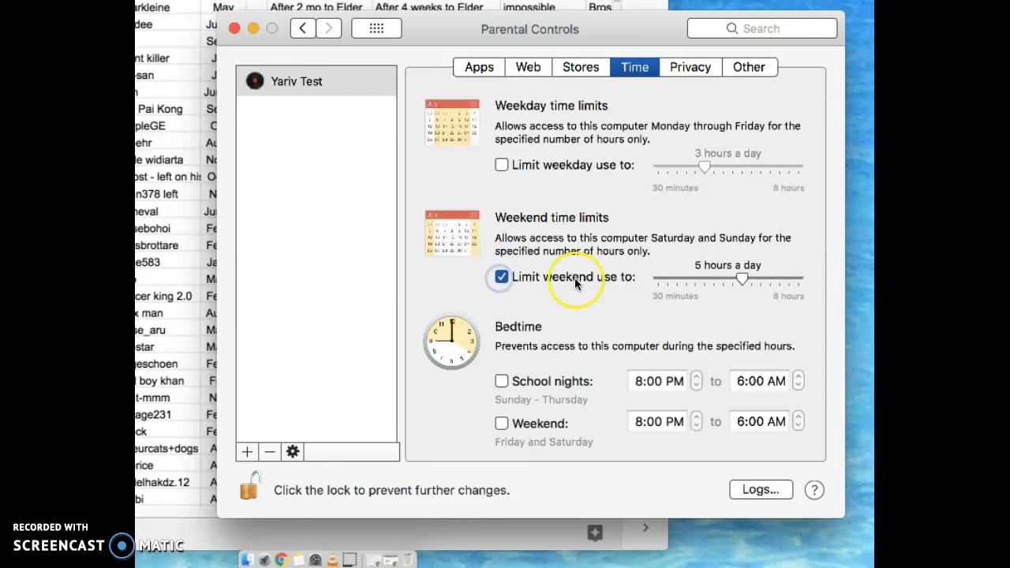
drag(715, 278, 688, 286)
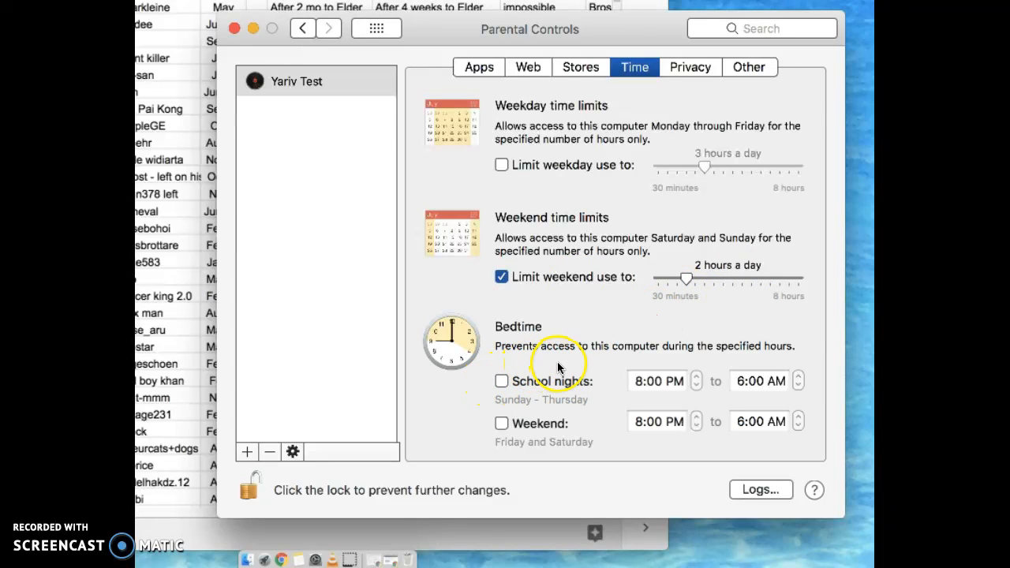
- Enable school-night bedtime from 5:00 PM to 8:00 AM
click(501, 380)
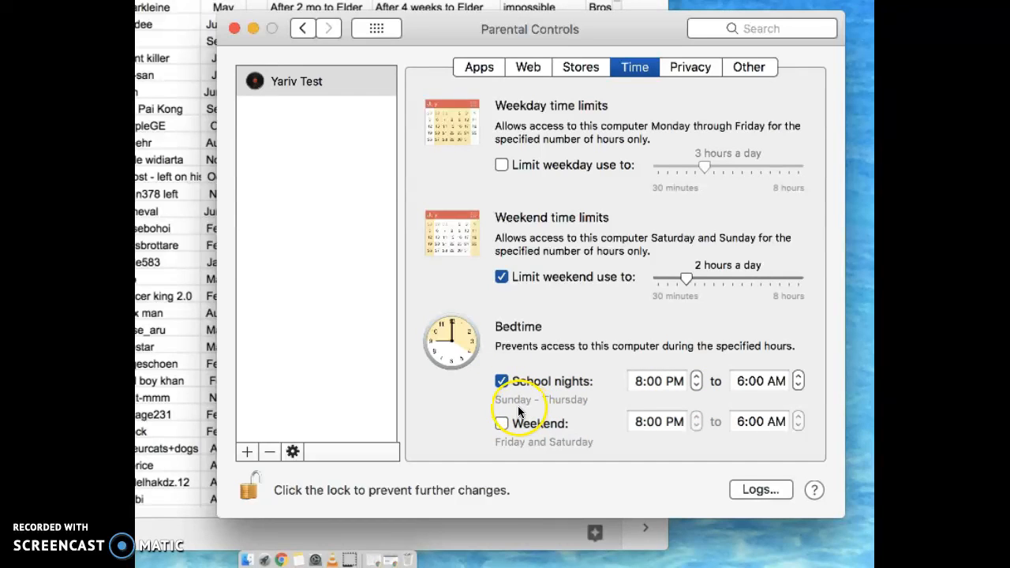
click(698, 382)
click(698, 381)
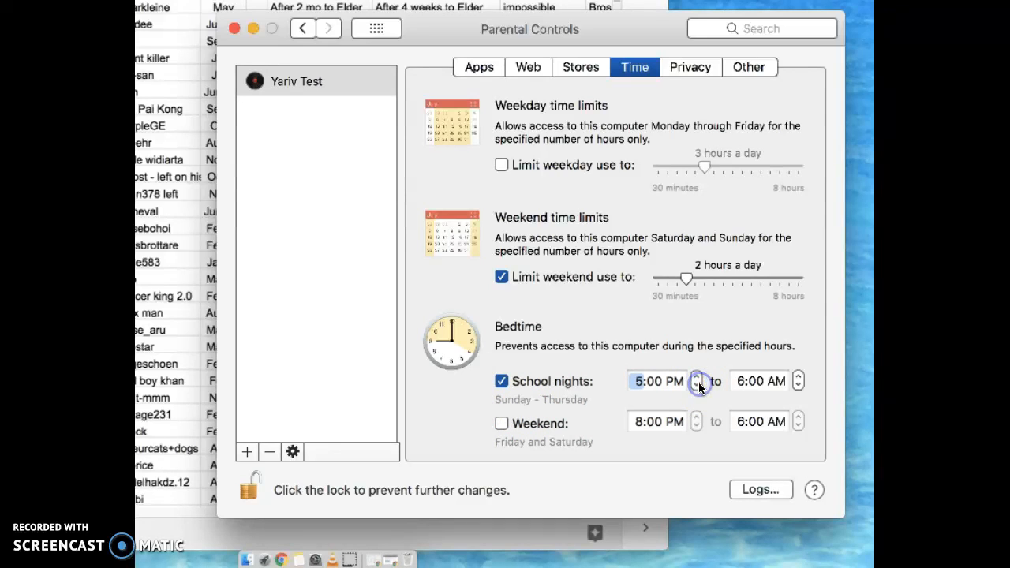
click(798, 377)
click(798, 378)
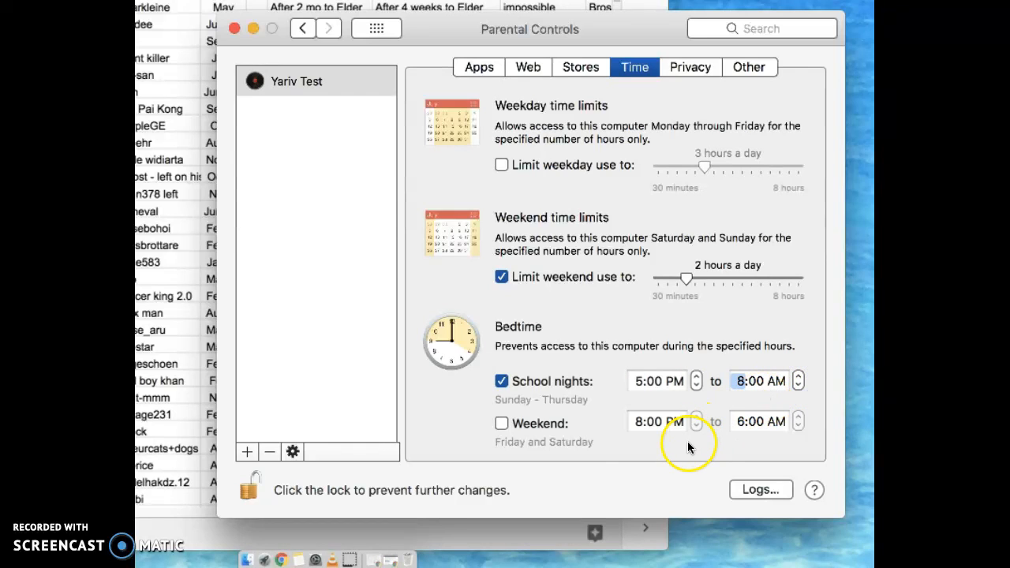
- Enable weekend bedtime from 8:00 PM to 9:00 AM, then go to Privacy
click(511, 424)
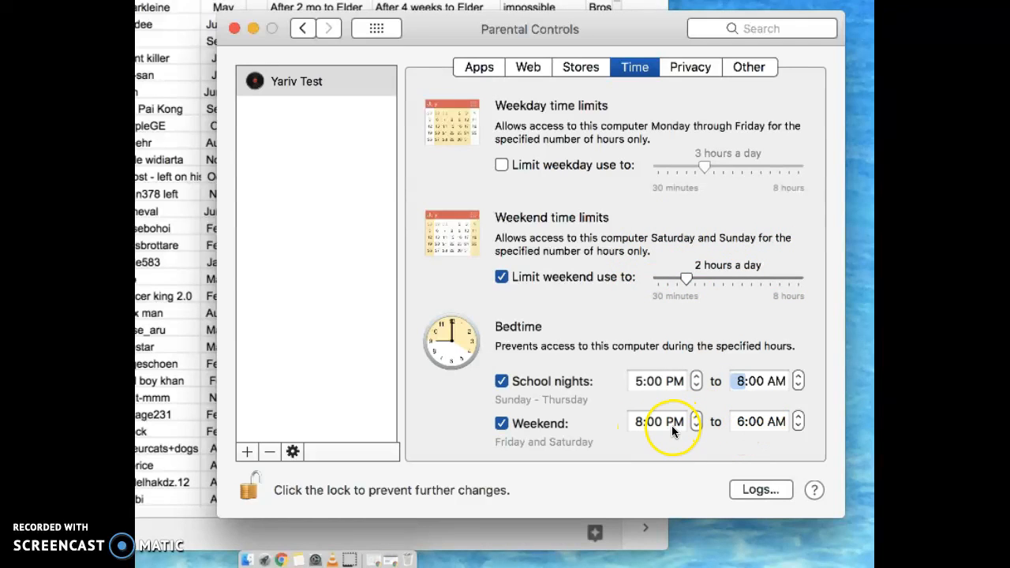
click(797, 421)
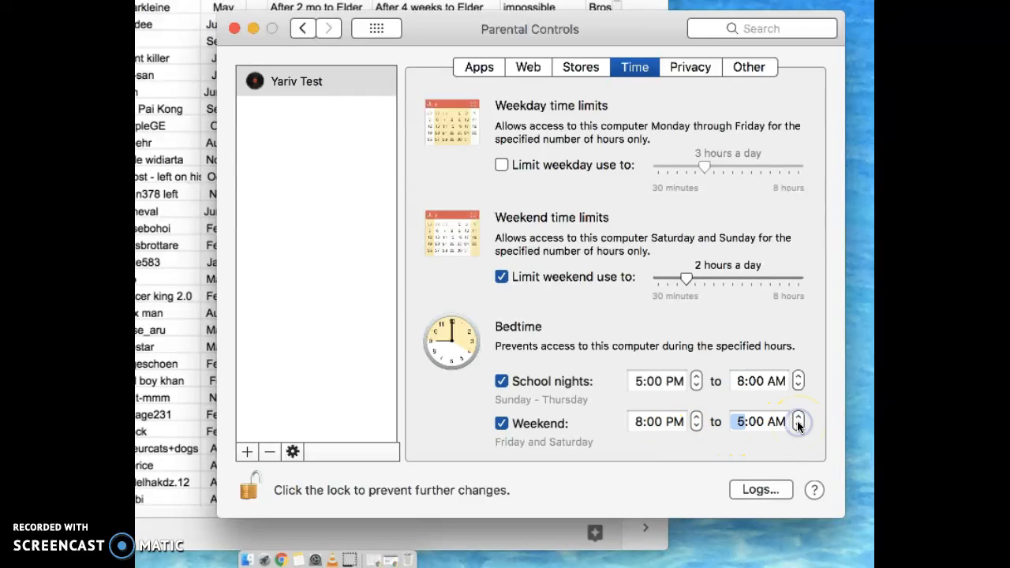
click(798, 421)
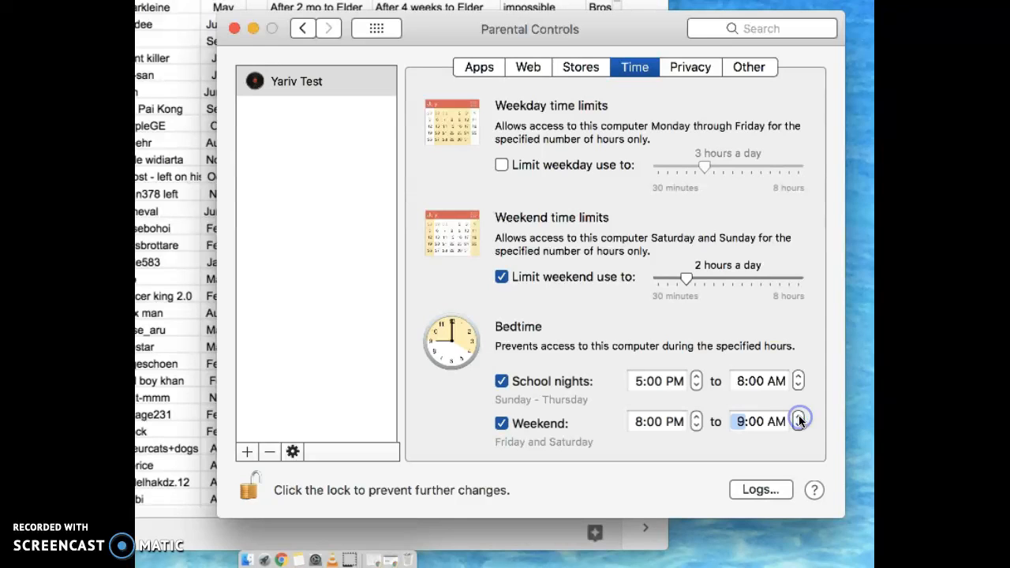
click(692, 67)
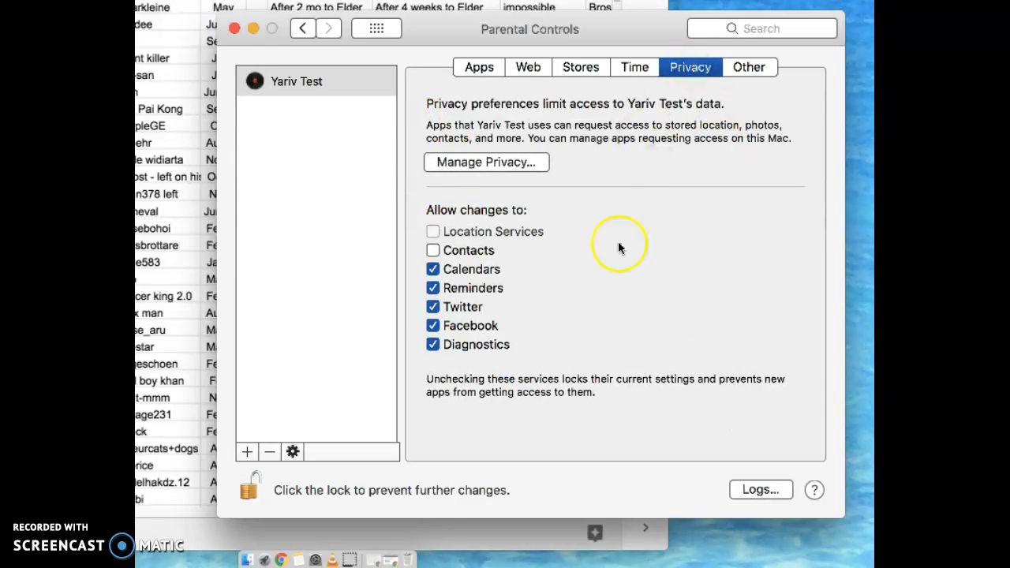
- Check Contacts, uncheck Facebook and Twitter in Privacy, then switch to the Other tab
click(432, 250)
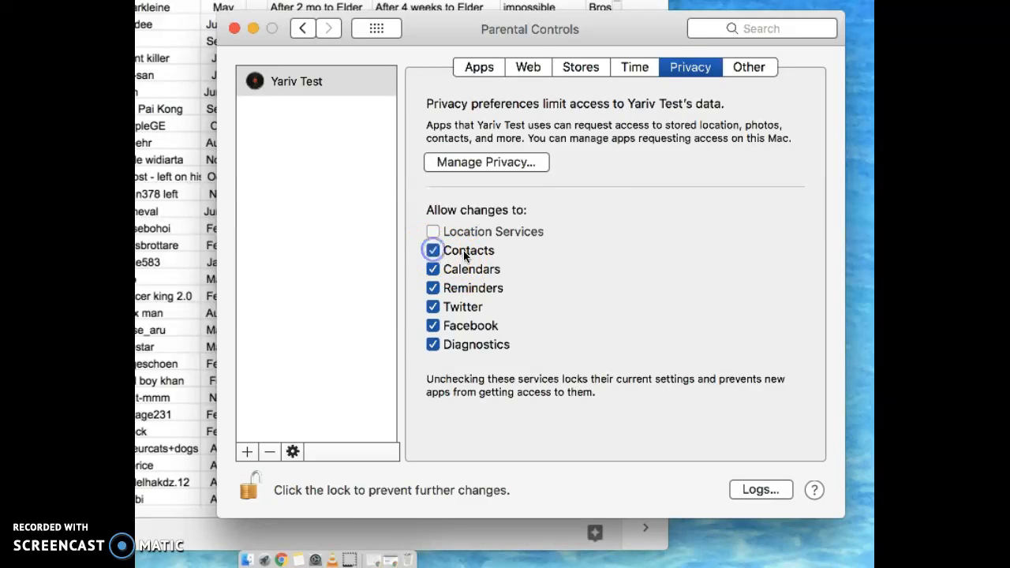
click(434, 326)
click(435, 311)
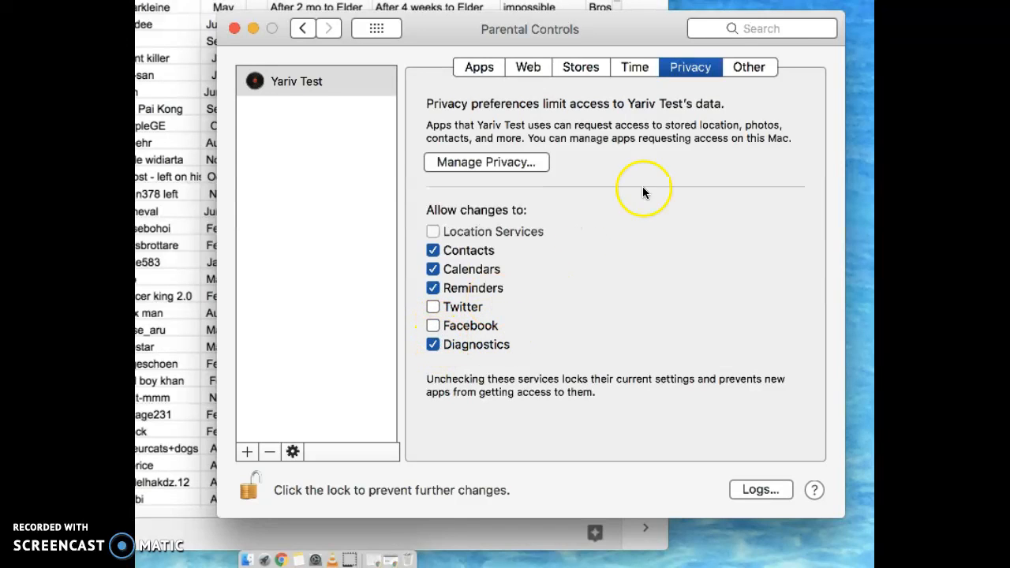
click(744, 66)
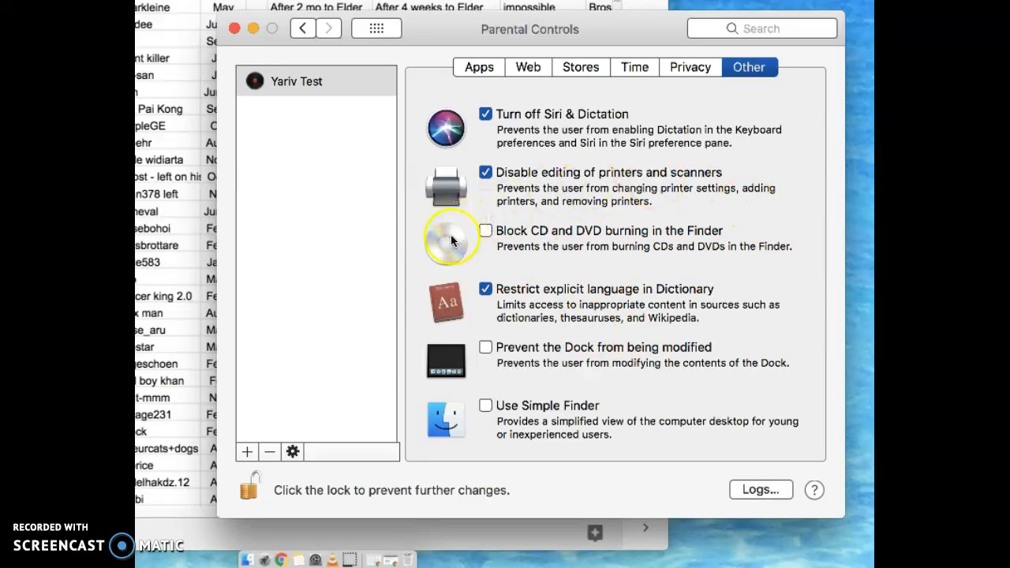
- Block CD and DVD burning in the Finder for the managed user
click(485, 232)
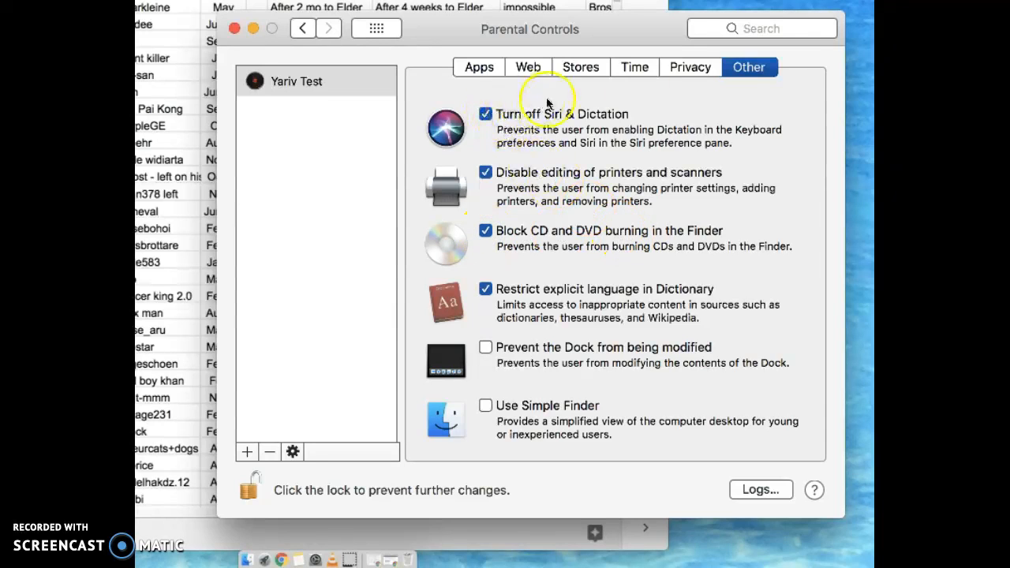
click(479, 68)
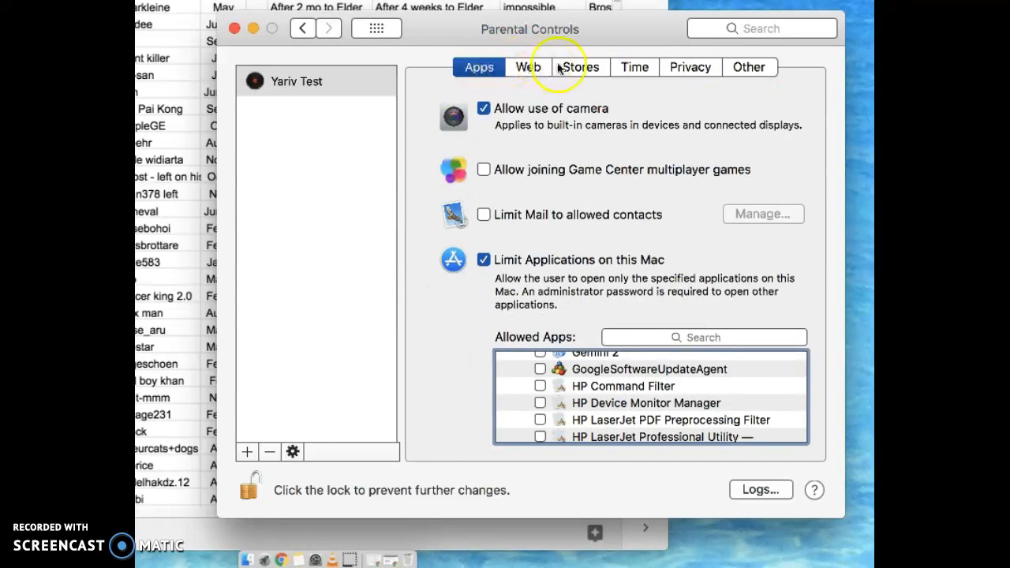
- Recheck the Web and Stores restrictions, then lock the Parental Controls pane with the padlock
click(530, 68)
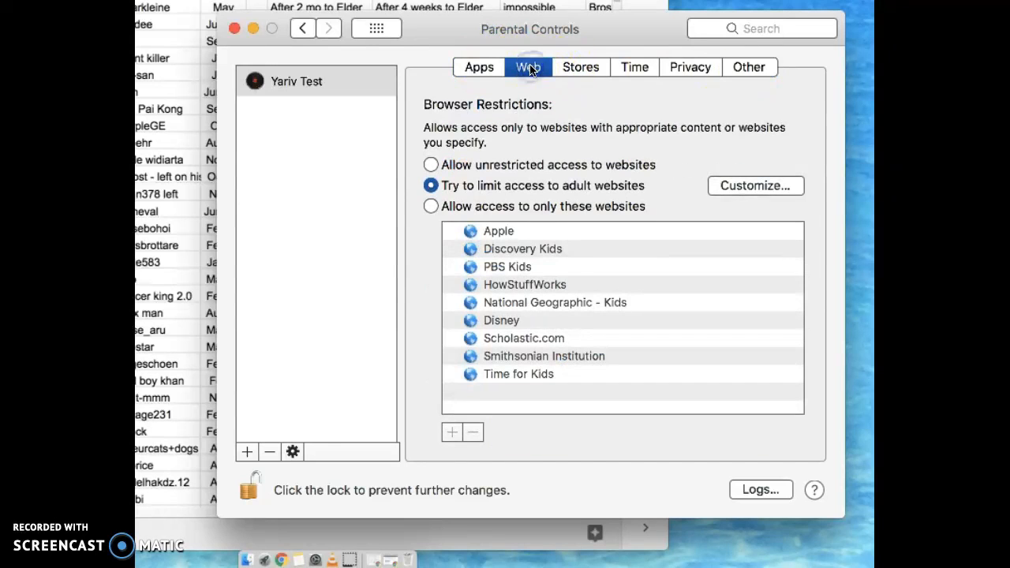
click(572, 68)
click(527, 68)
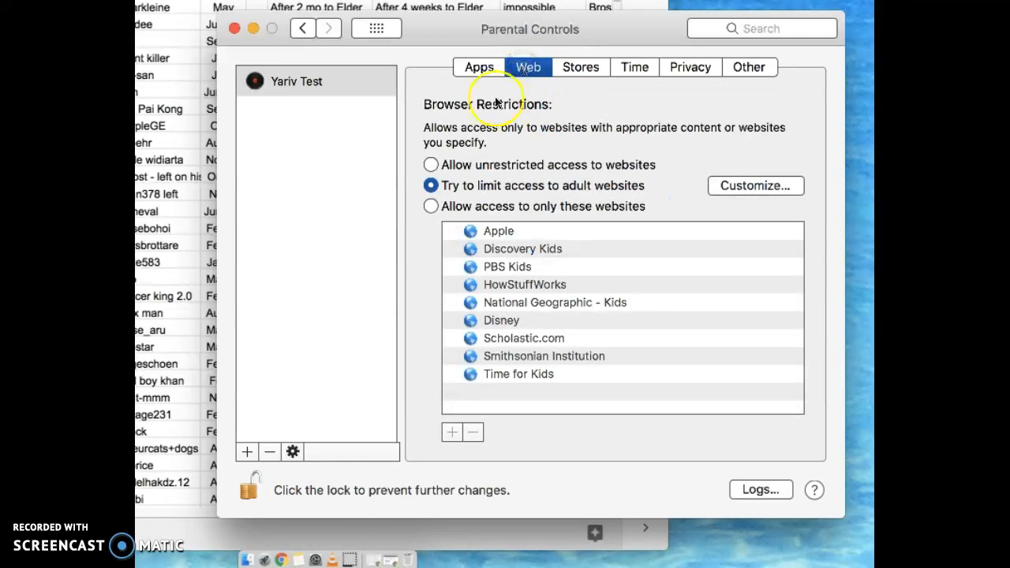
click(253, 489)
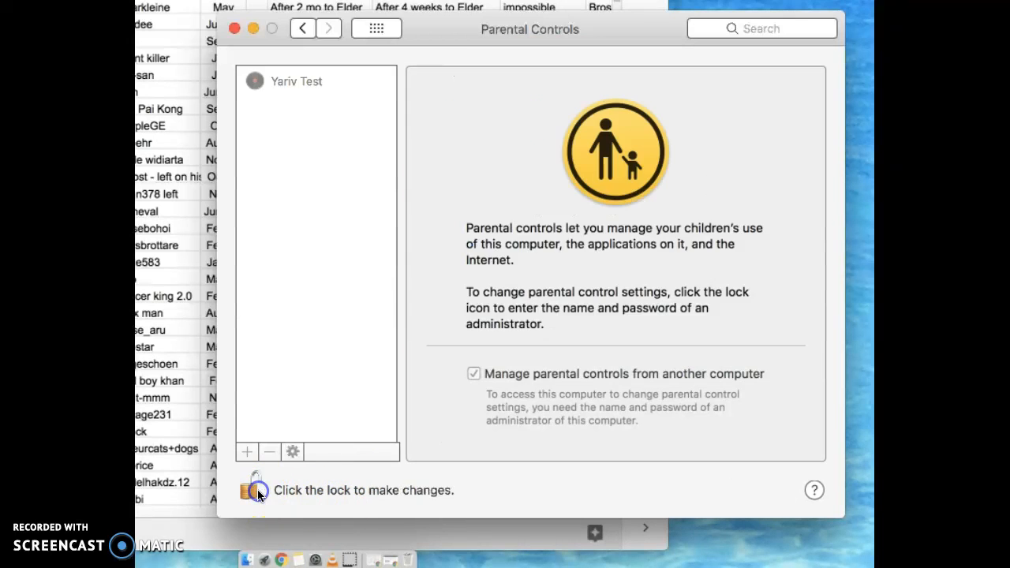
click(234, 29)
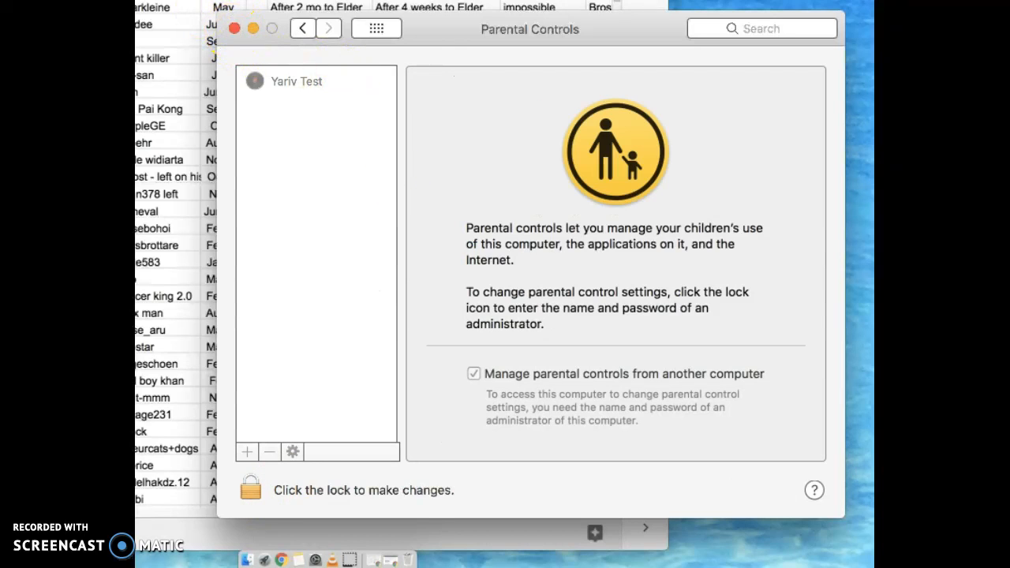